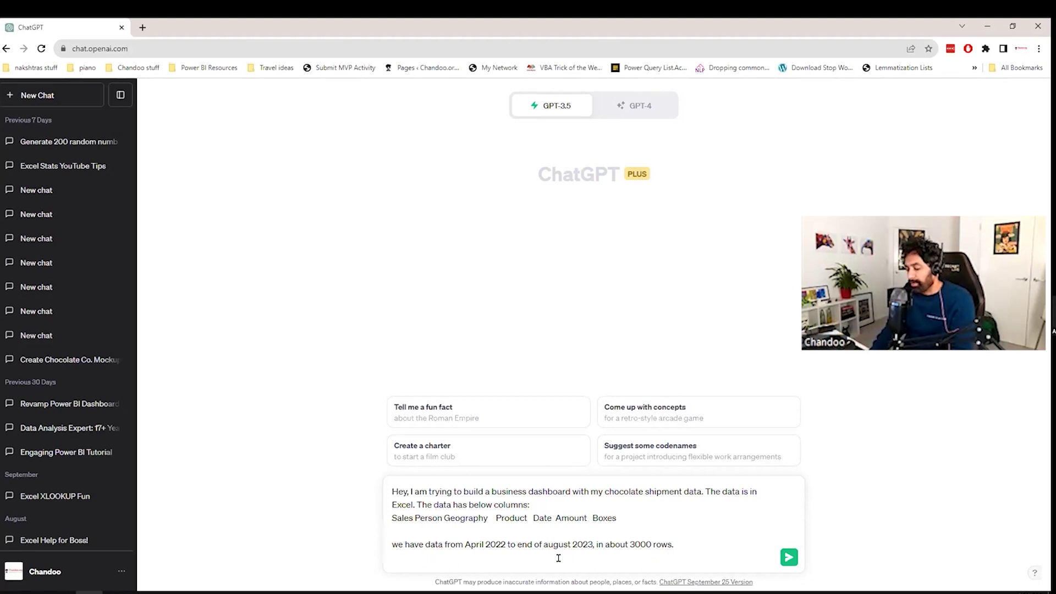
Add 'Can you suggest some KPIs for my dashboard' to the chocolate shipment prompt and send it
type("Can you su")
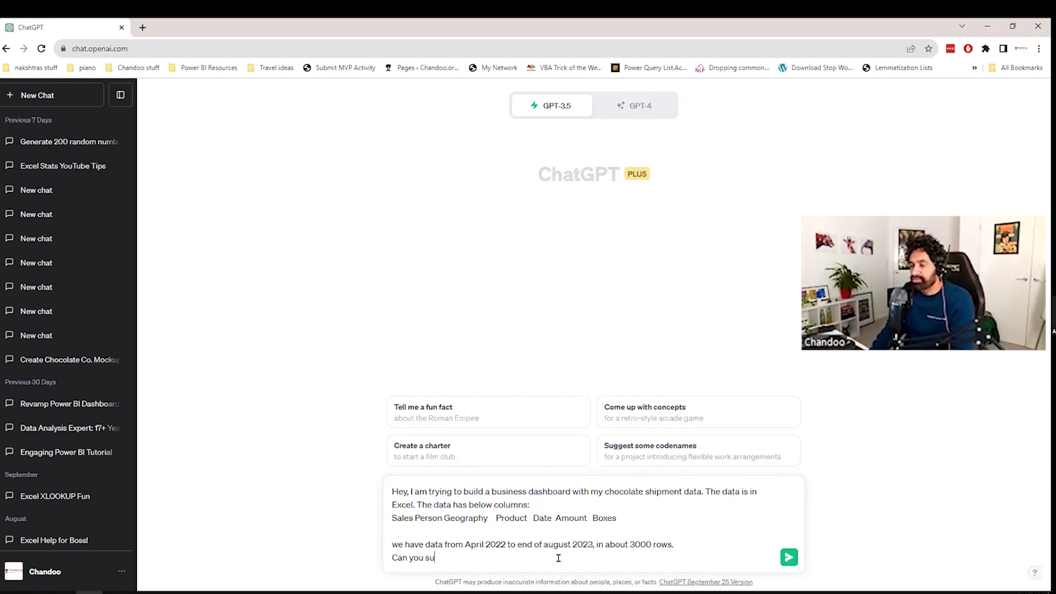
type("ggest some K")
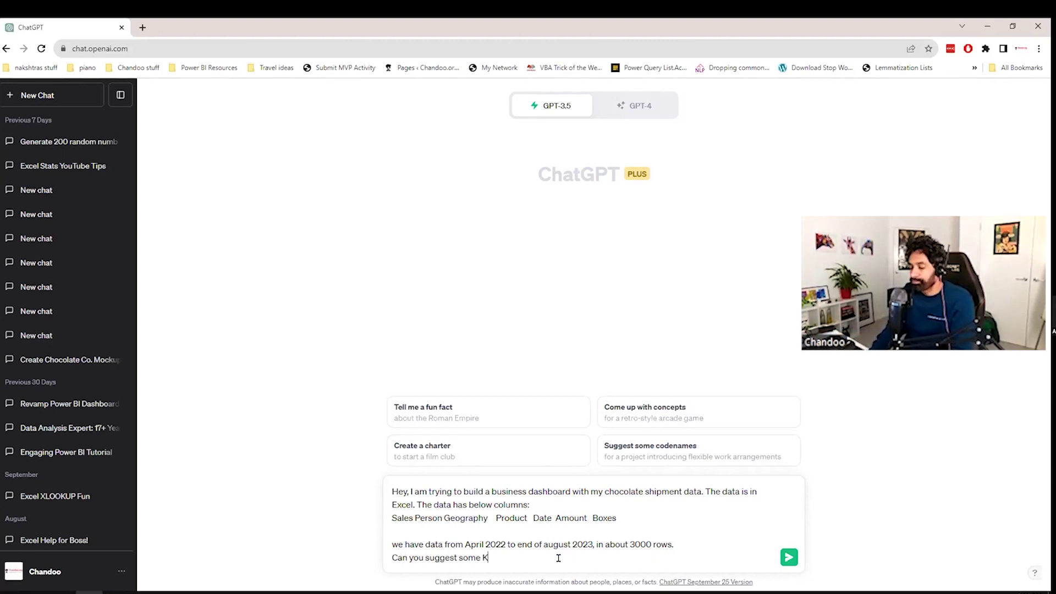
type("PIs for ")
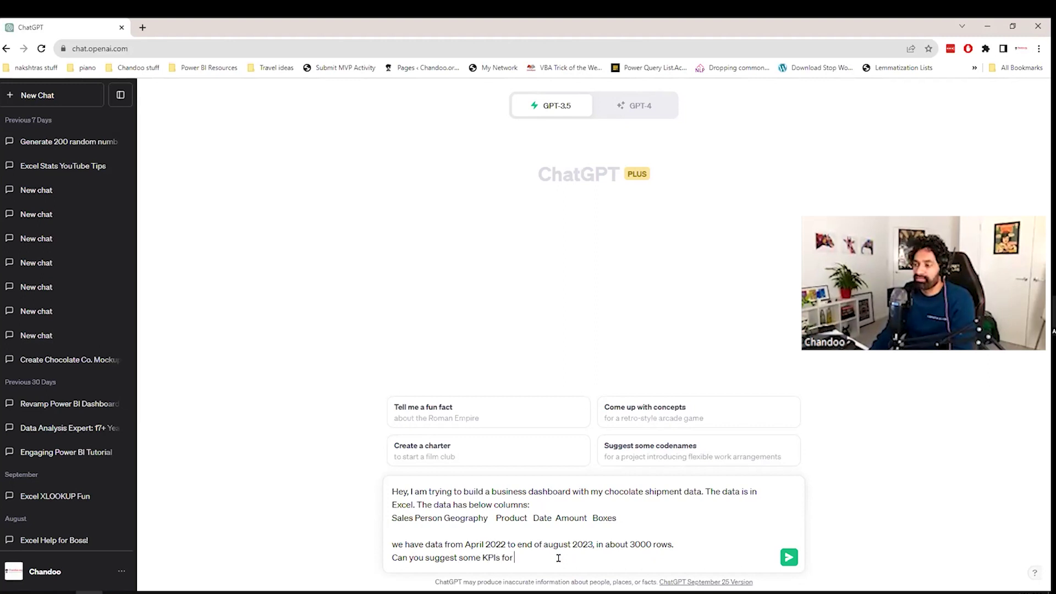
type("my dashboard")
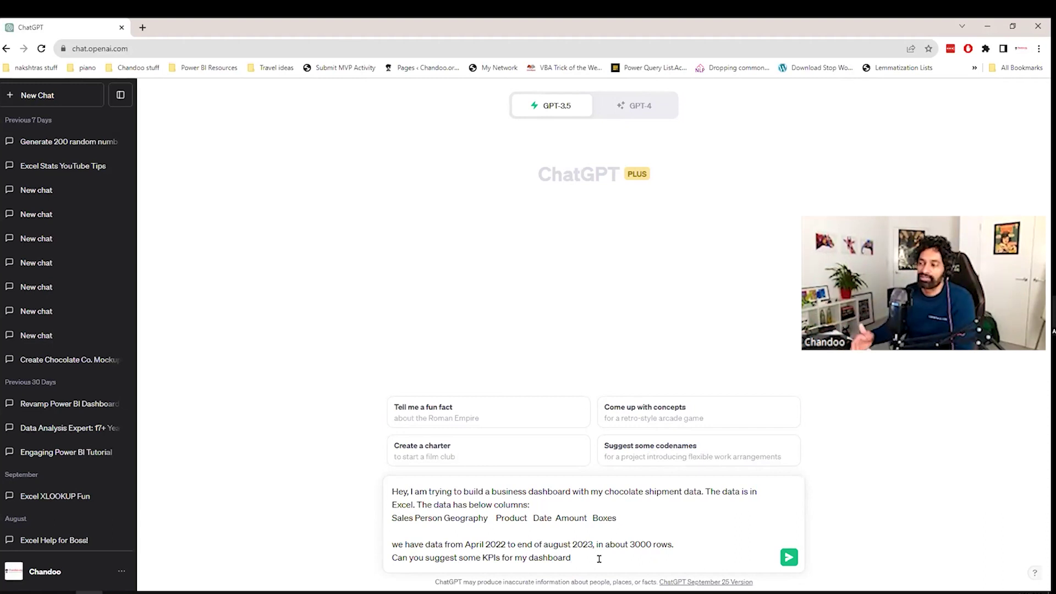
left_click_drag(387, 513, 618, 519)
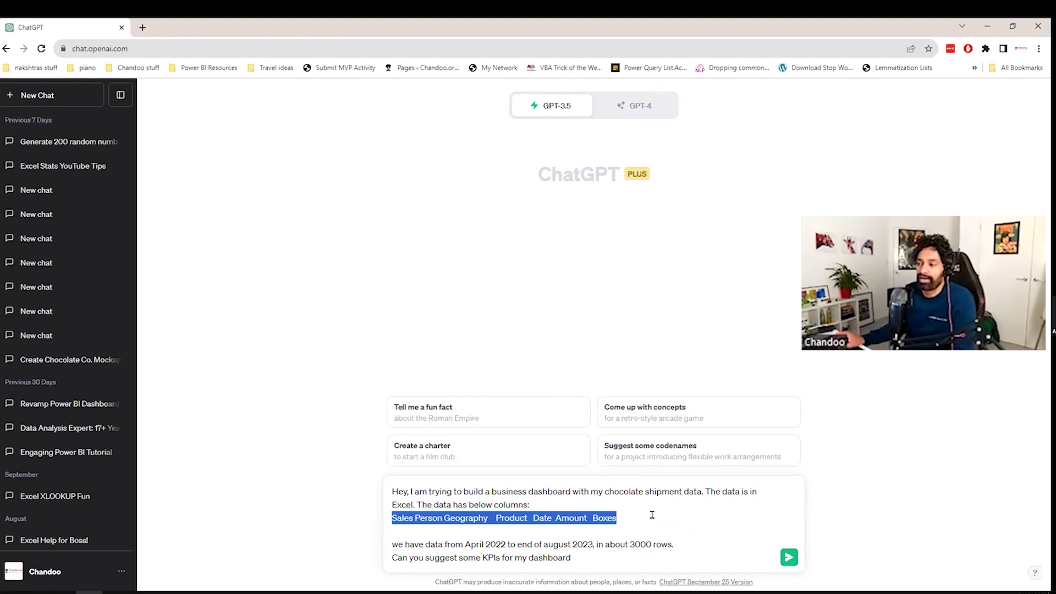
left_click(628, 551)
left_click(789, 558)
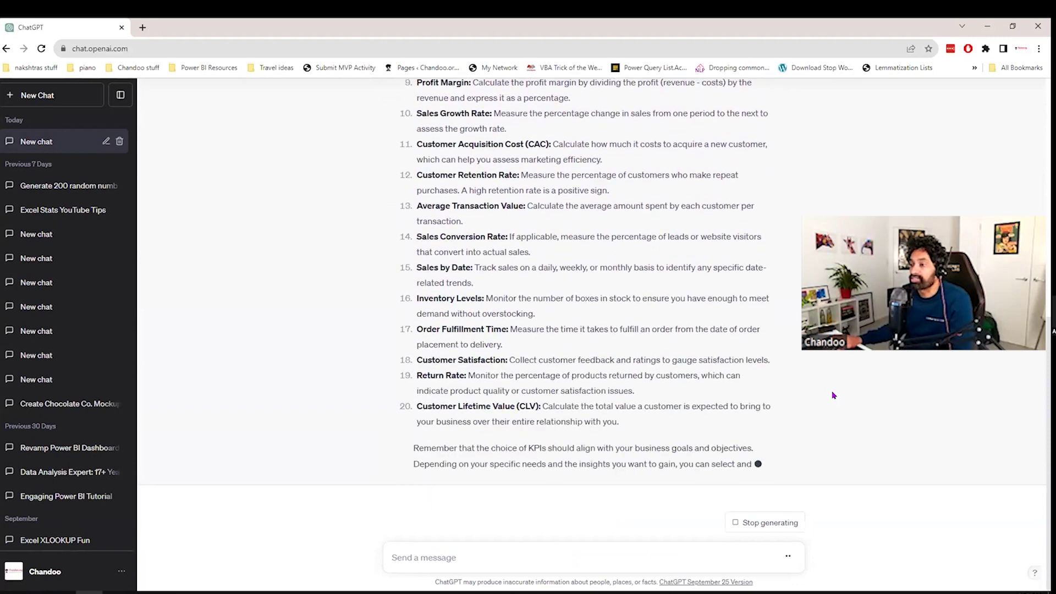
Scroll through the 20 suggested KPIs, then return to Total Sales at the answer's start
scroll(833, 395, "up", 7)
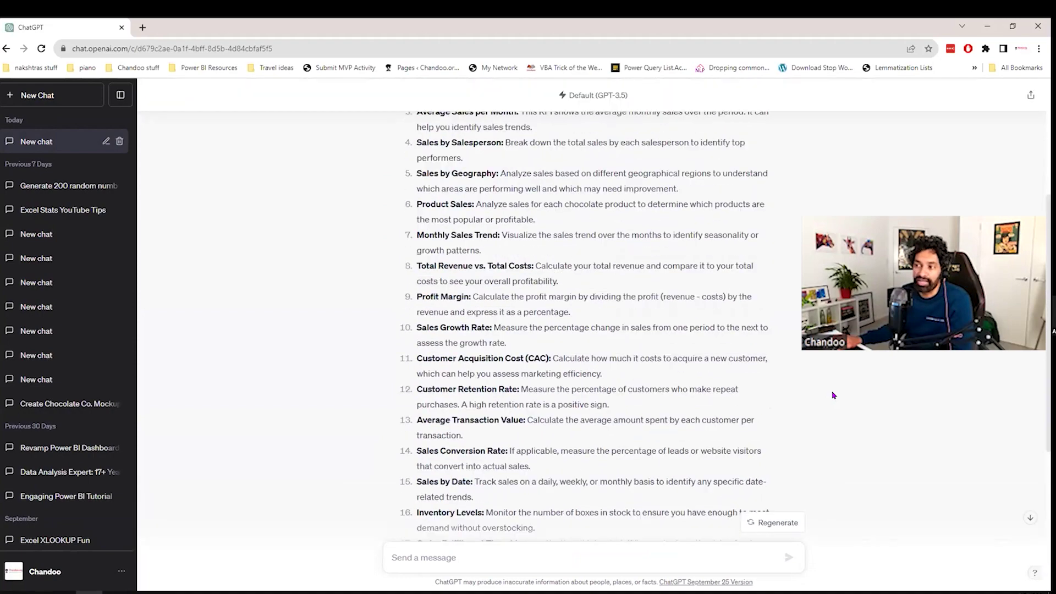
scroll(833, 394, "up", 3)
scroll(833, 395, "down", 2)
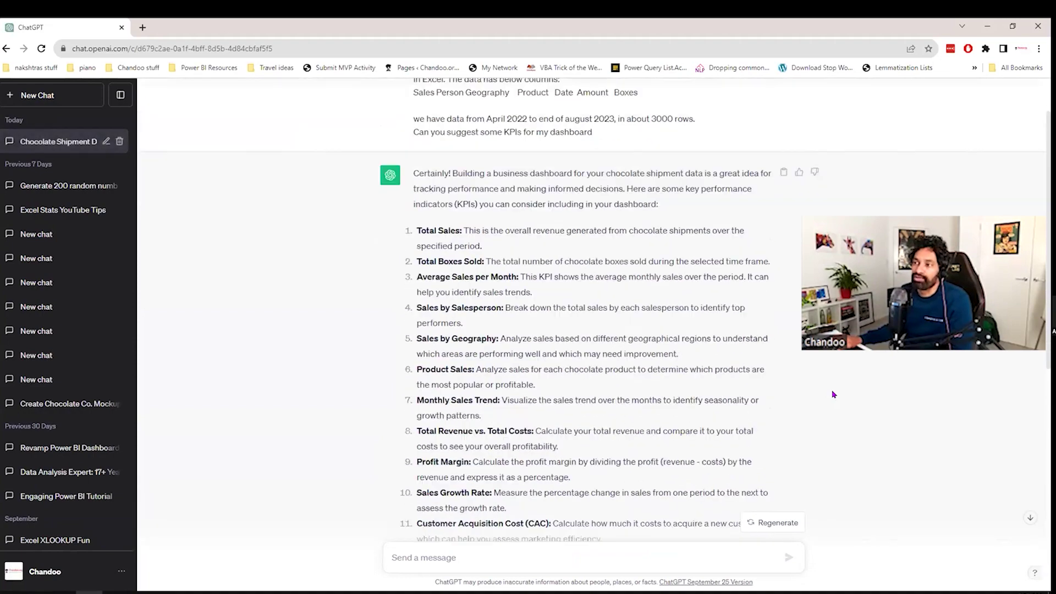
scroll(833, 395, "down", 1)
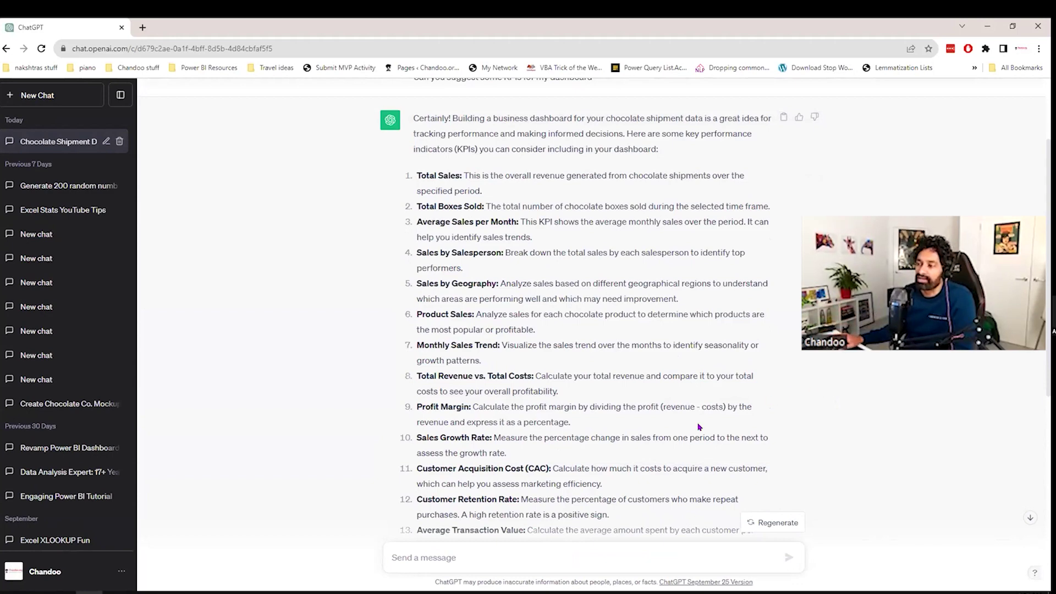
scroll(468, 465, "up", 1)
scroll(547, 470, "down", 3)
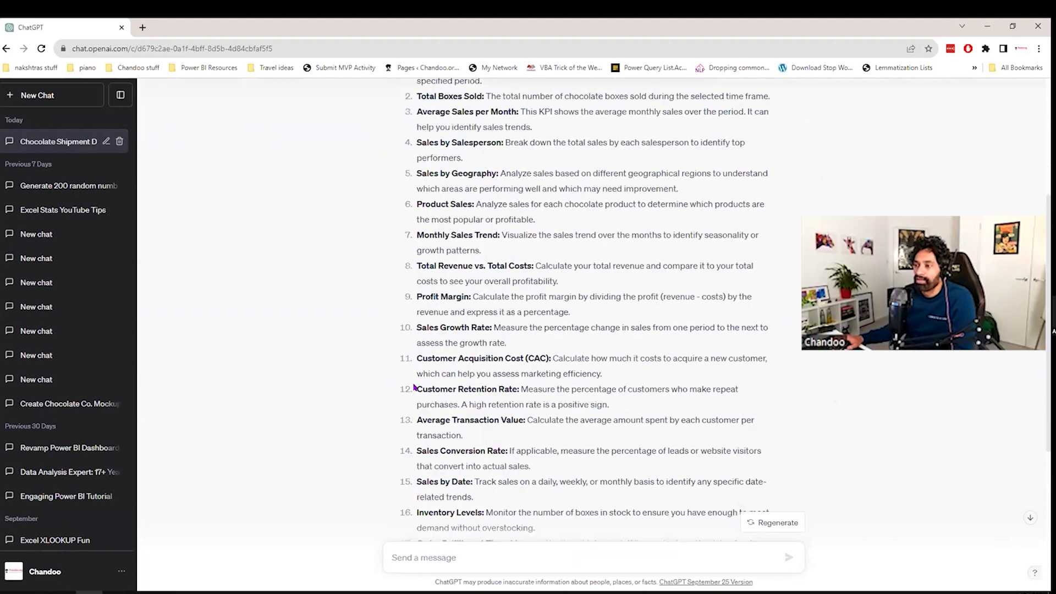
scroll(572, 475, "down", 3)
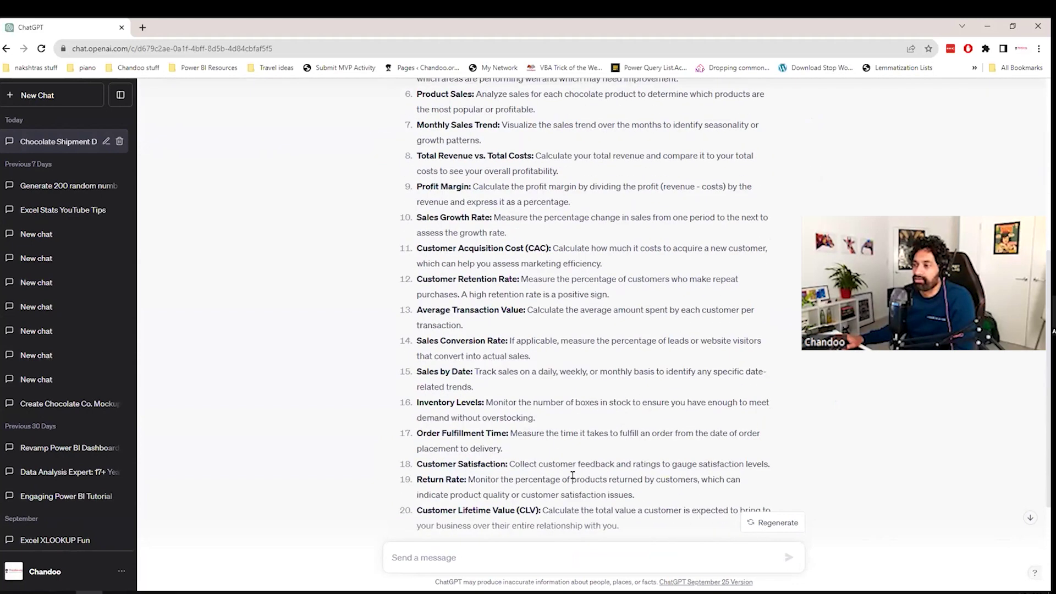
scroll(569, 472, "up", 1)
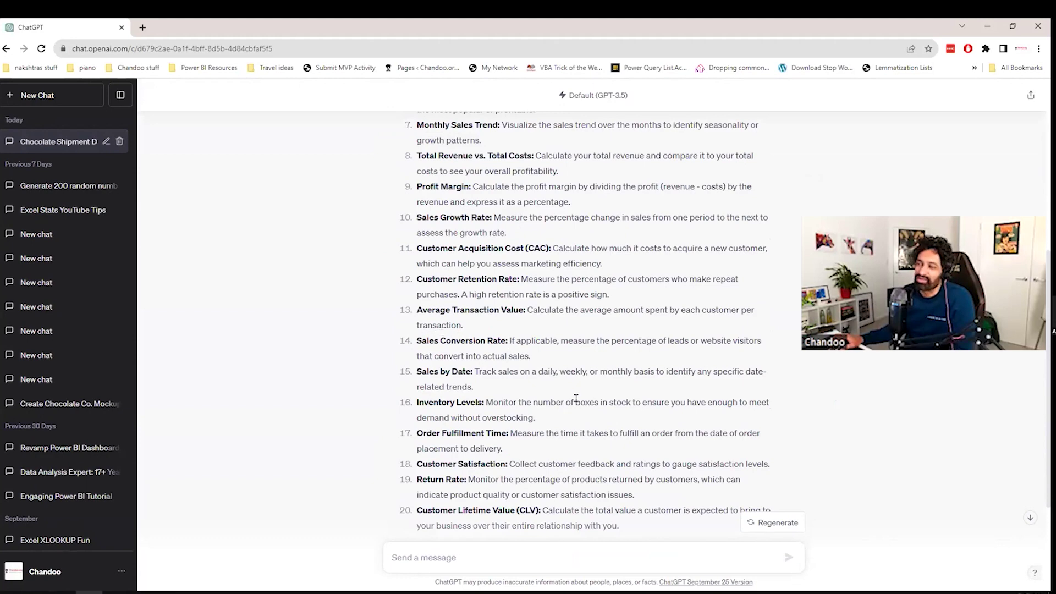
scroll(584, 411, "up", 5)
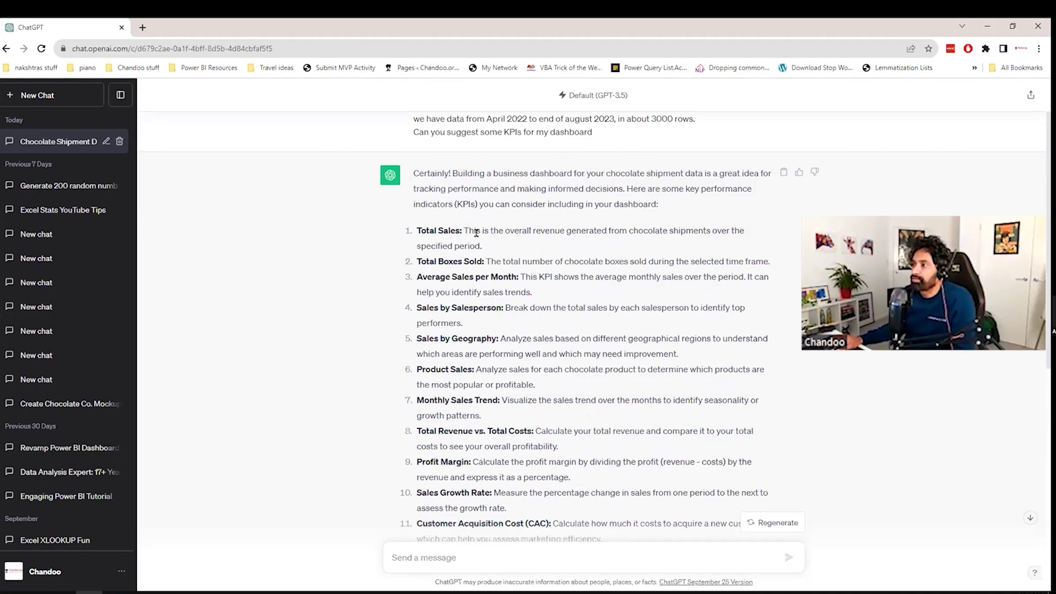
Highlight the Total Sales, Average Sales per Month, Sales by Geography, Product Sales, Monthly Sales Trend and Revenue vs. Costs KPIs
left_click_drag(468, 230, 516, 246)
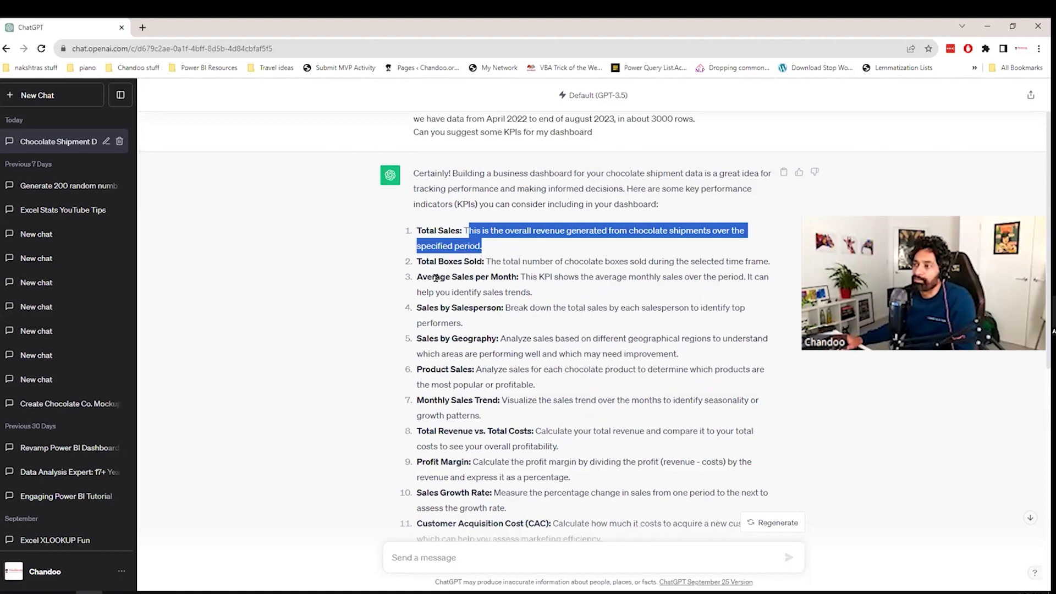
left_click_drag(416, 274, 533, 294)
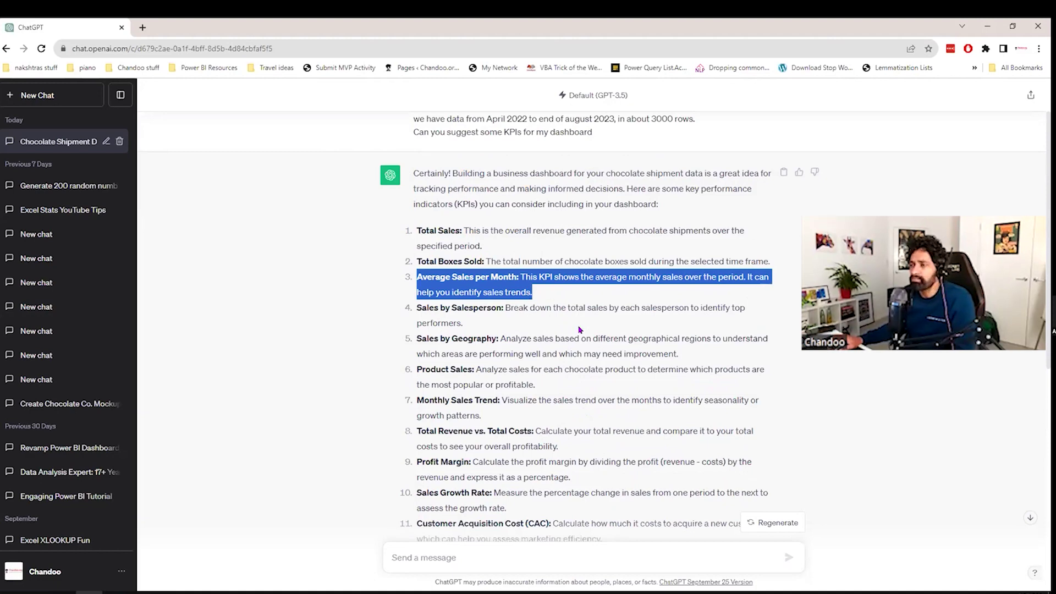
scroll(579, 330, "down", 1)
left_click_drag(418, 252, 684, 306)
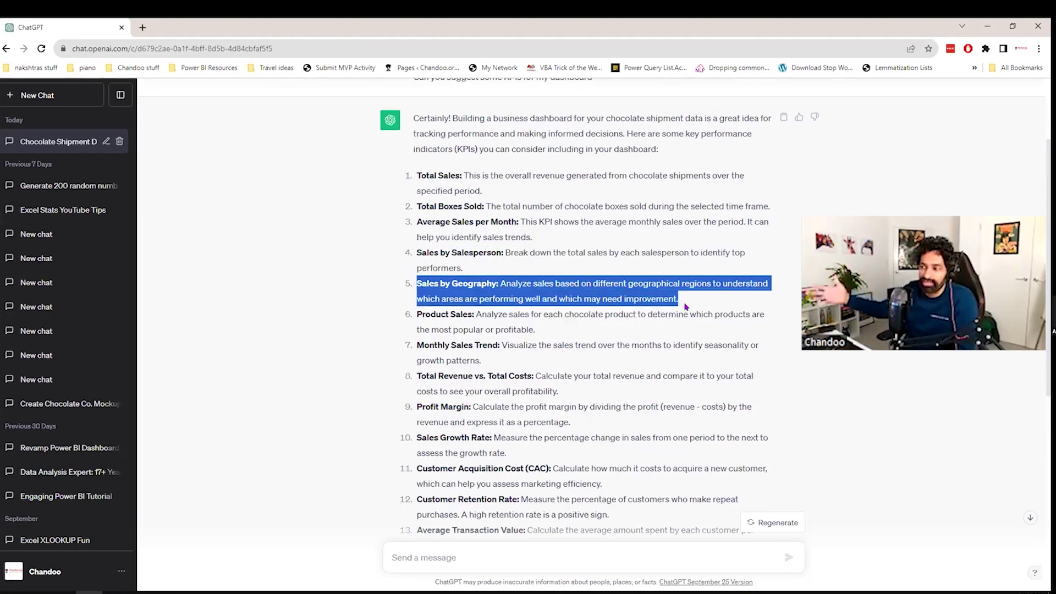
scroll(659, 307, "down", 2)
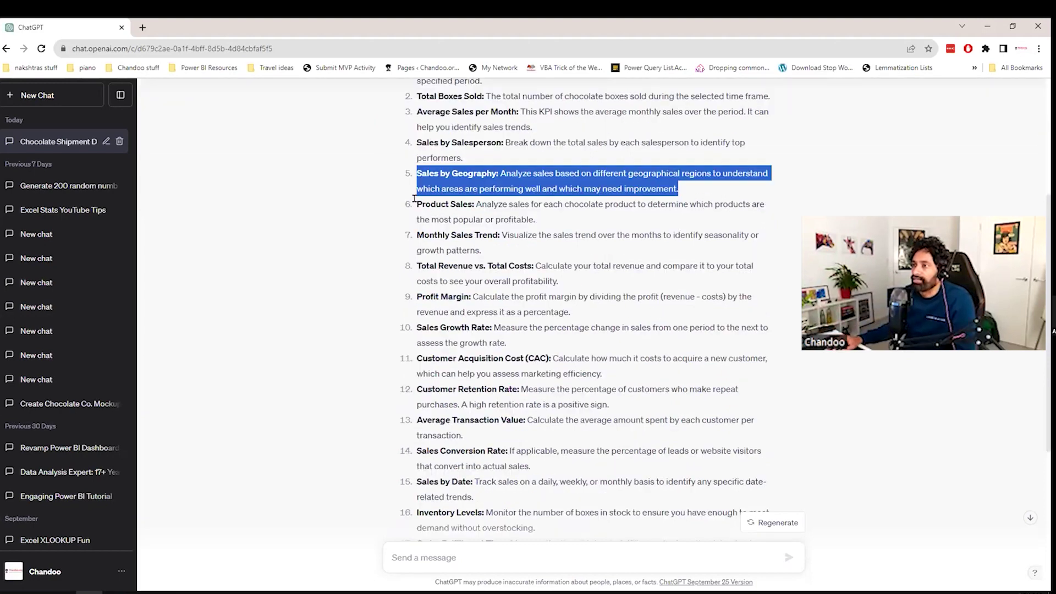
left_click_drag(417, 203, 521, 219)
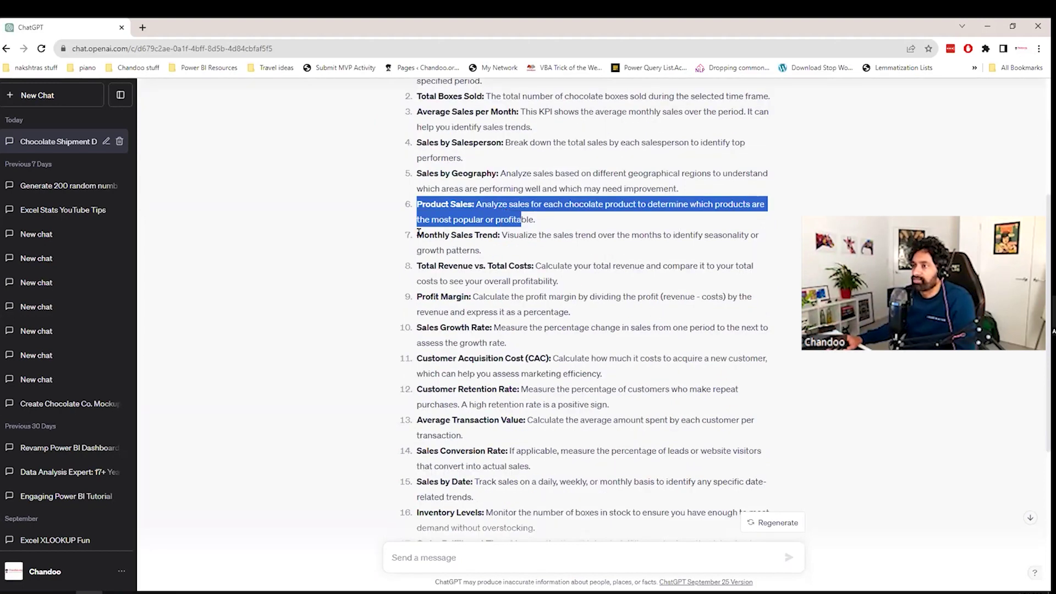
left_click_drag(418, 233, 482, 250)
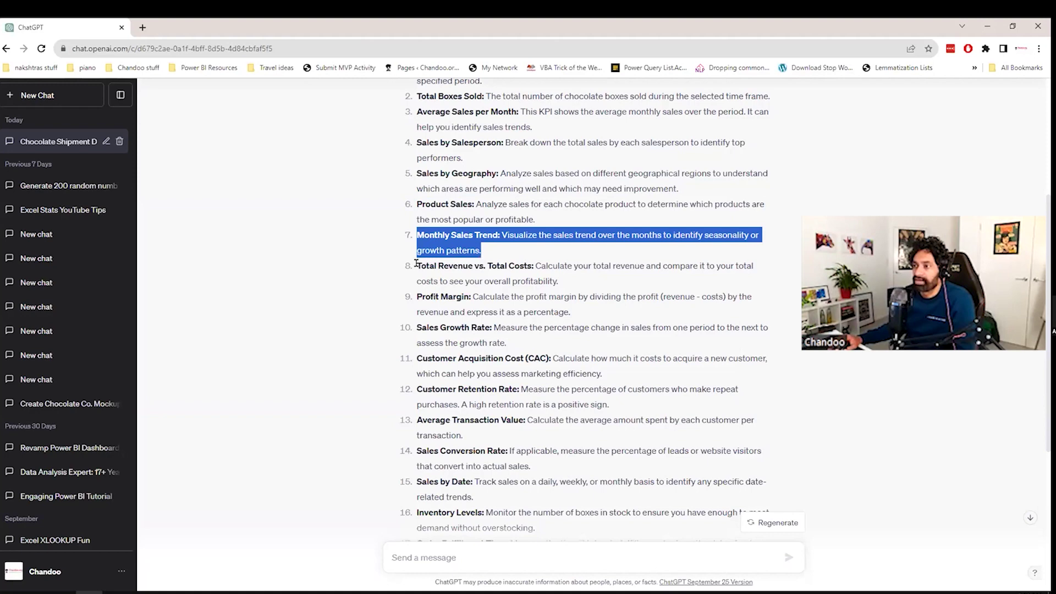
left_click_drag(416, 264, 572, 282)
scroll(568, 305, "down", 1)
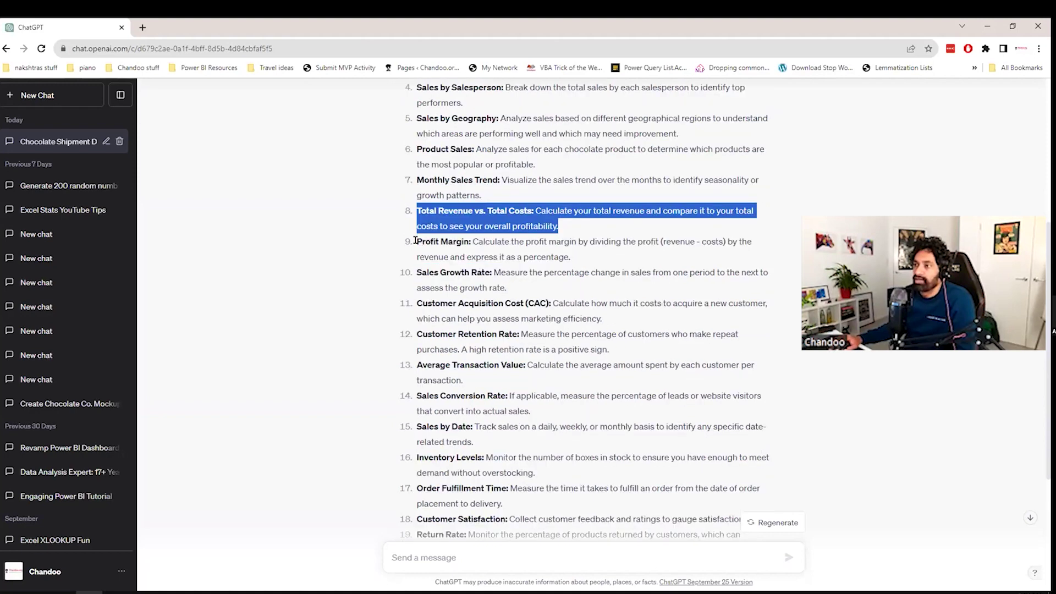
Select the Profit Margin suggestion, then scroll up to the original prompt listing the data columns
left_click_drag(416, 242, 597, 263)
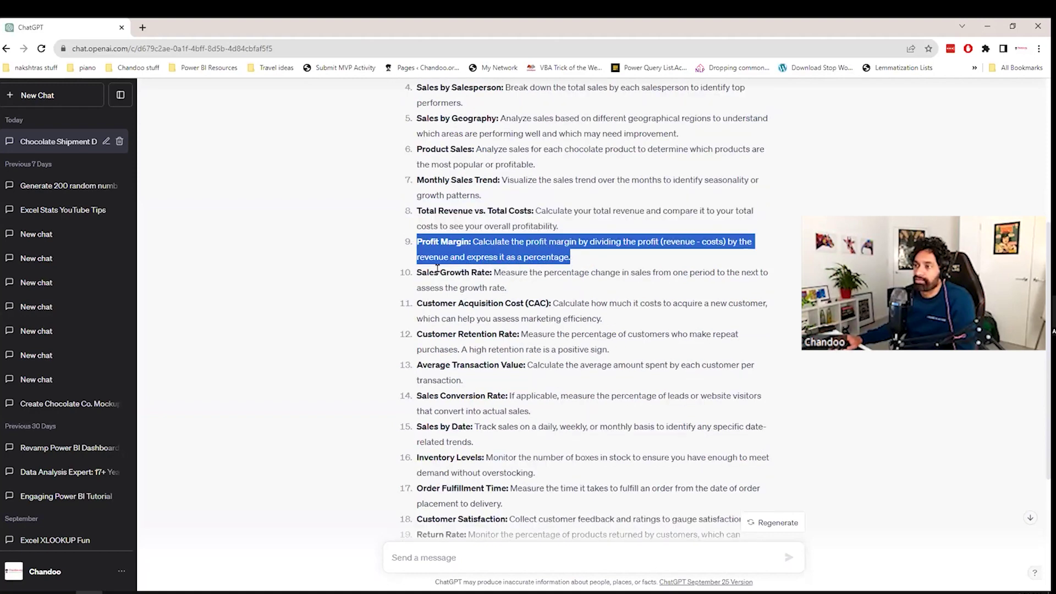
left_click(414, 251)
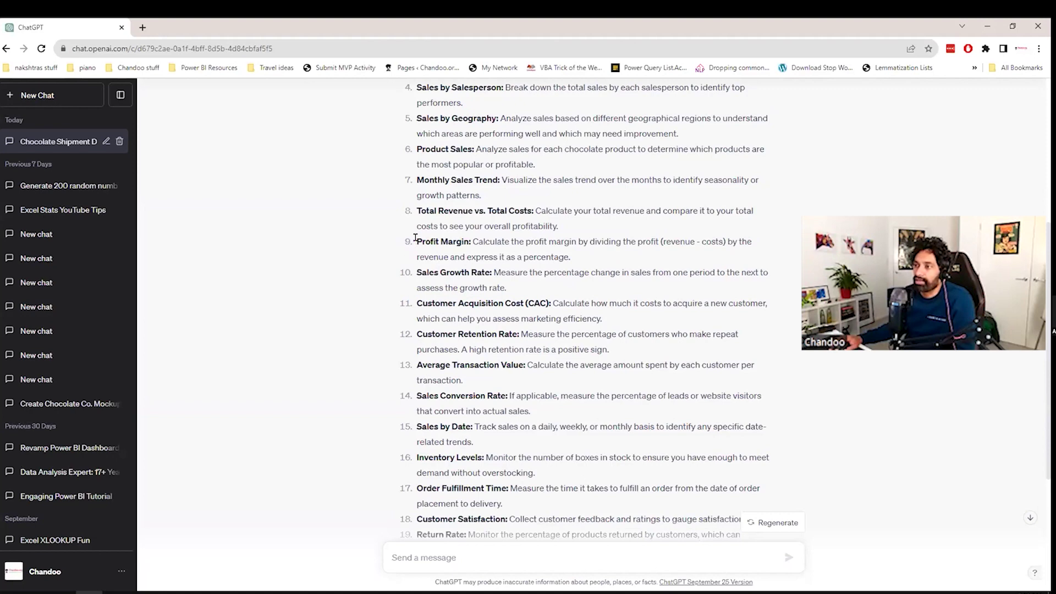
left_click_drag(415, 238, 580, 255)
scroll(629, 267, "up", 1)
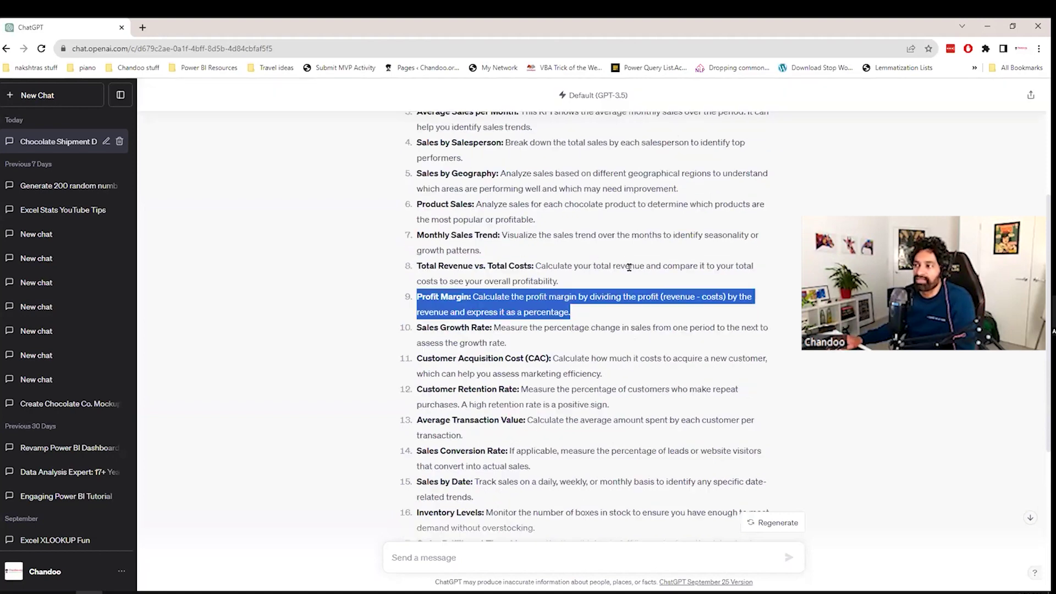
scroll(631, 272, "up", 2)
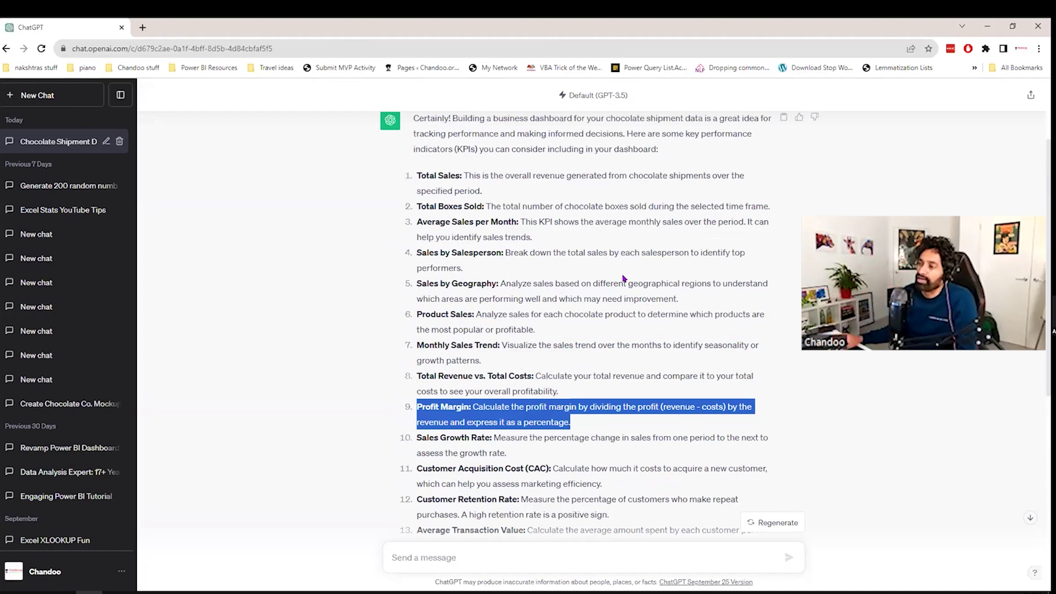
scroll(624, 310, "down", 2)
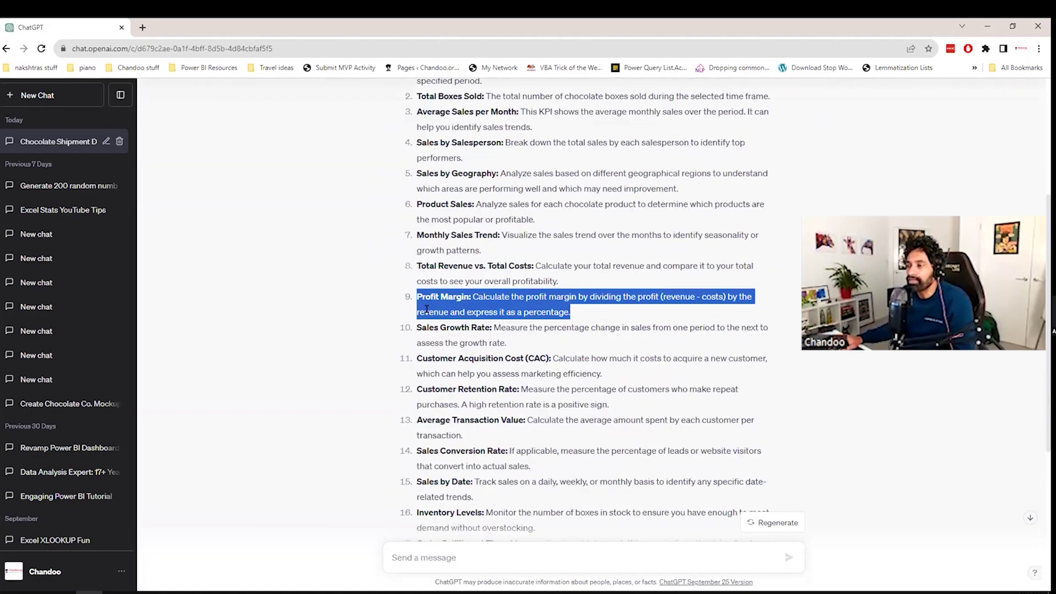
scroll(467, 313, "up", 4)
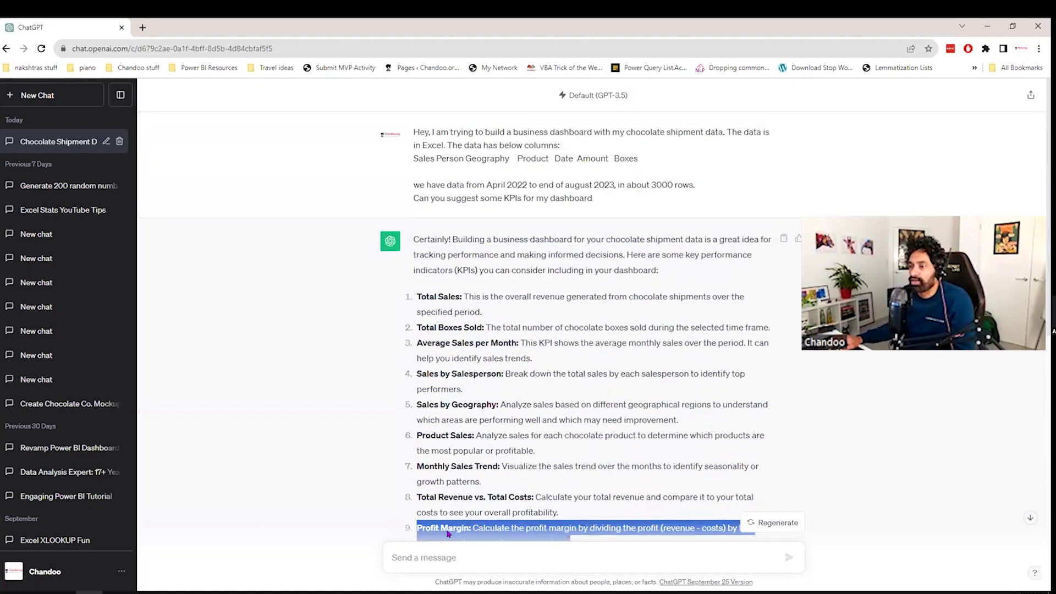
Switch to Excel's ac-sample.xlsx Data sheet and select cell I11 beside the chocolate table
key("alt+Tab")
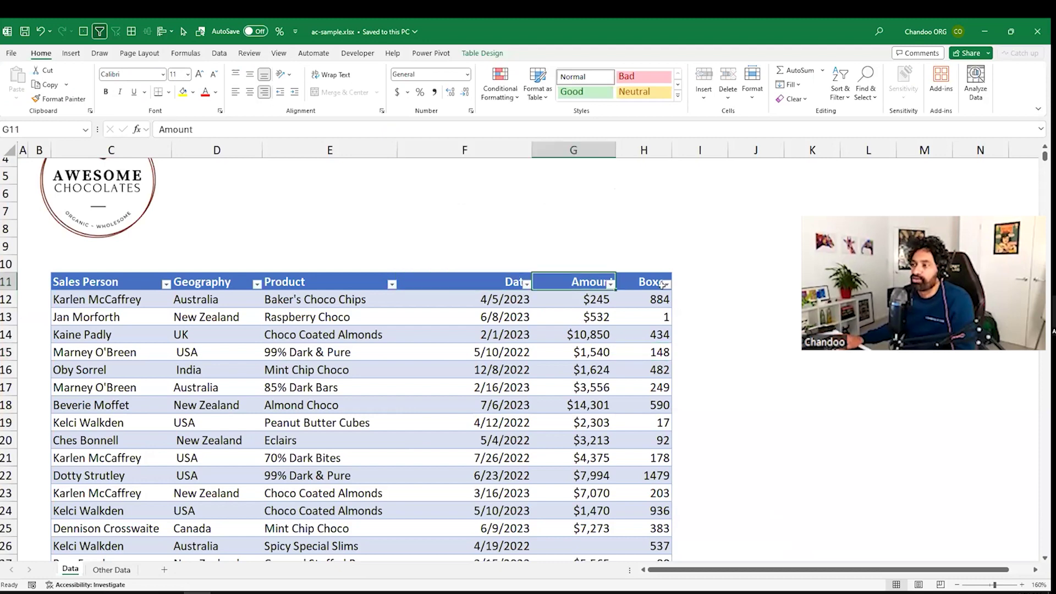
left_click(680, 280)
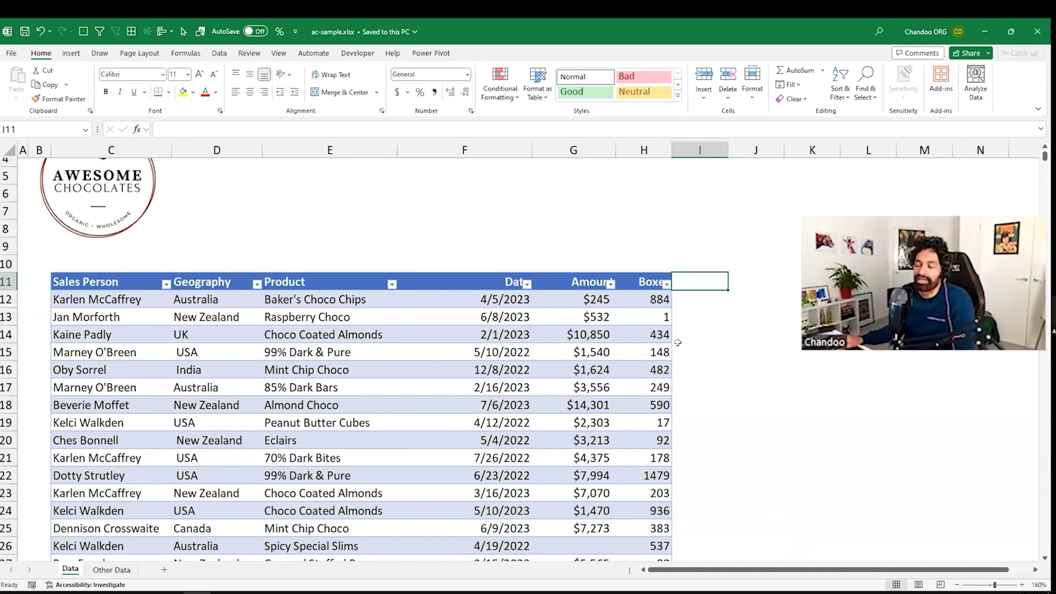
Back in ChatGPT, highlight Profit Margin and Sales Growth Rate, then scroll to item 20, Customer Lifetime Value
key("alt+Tab")
scroll(654, 362, "down", 5)
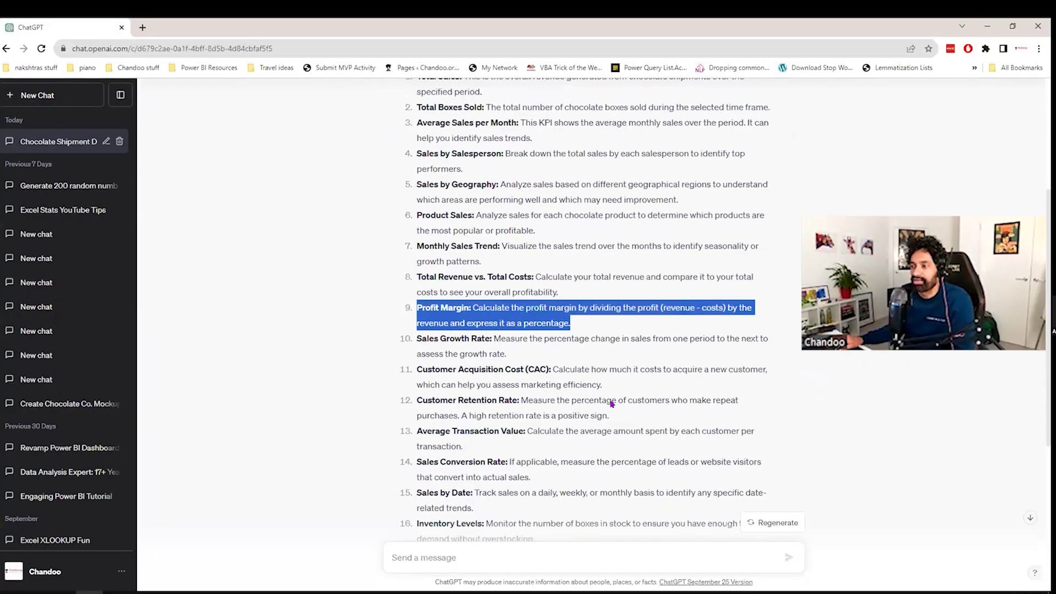
scroll(504, 315, "up", 1)
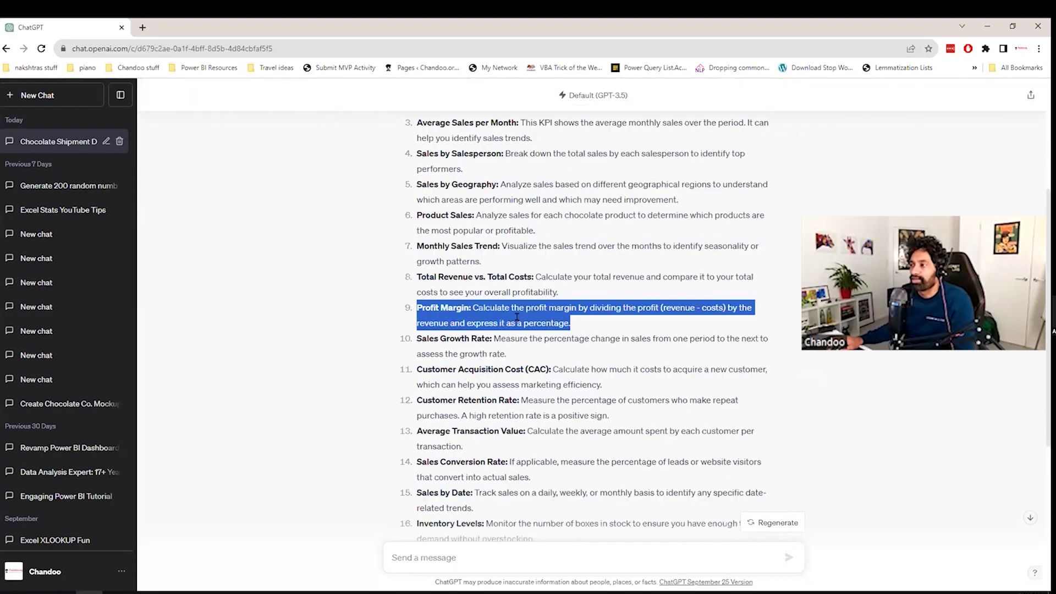
scroll(578, 349, "down", 1)
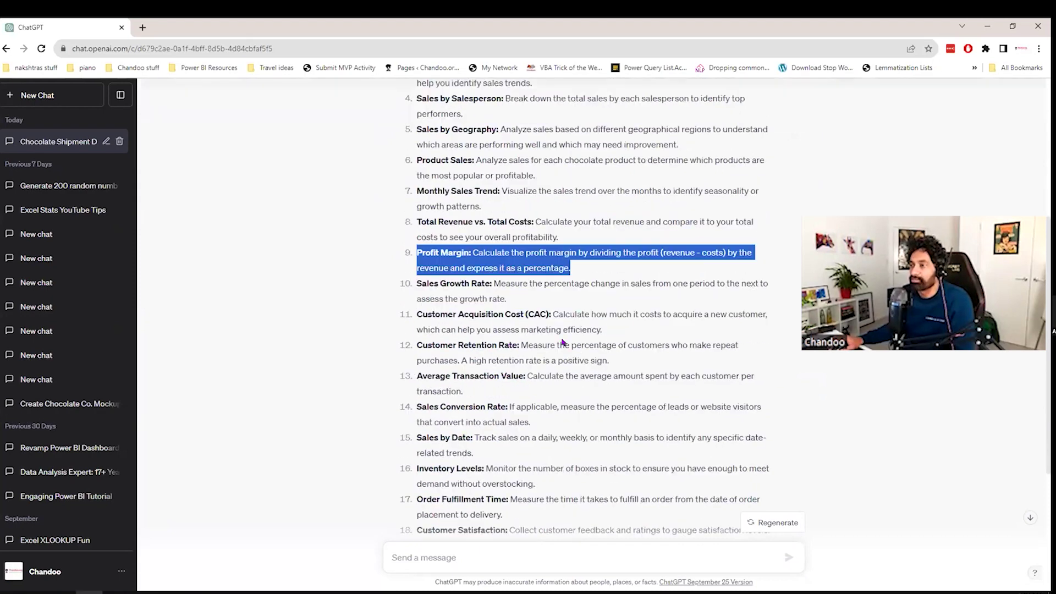
left_click_drag(414, 281, 523, 301)
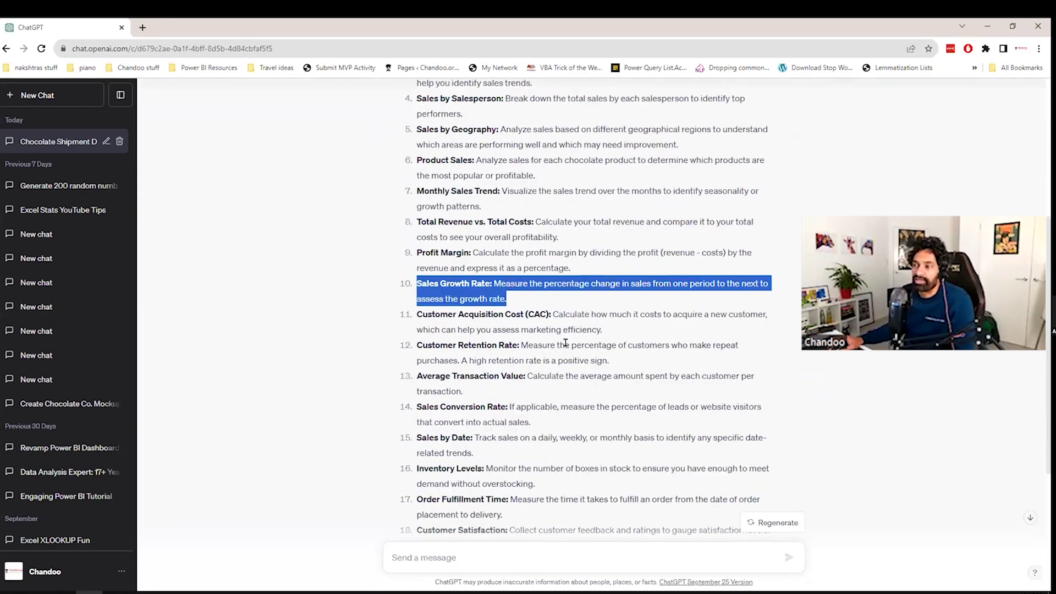
left_click_drag(414, 253, 529, 301)
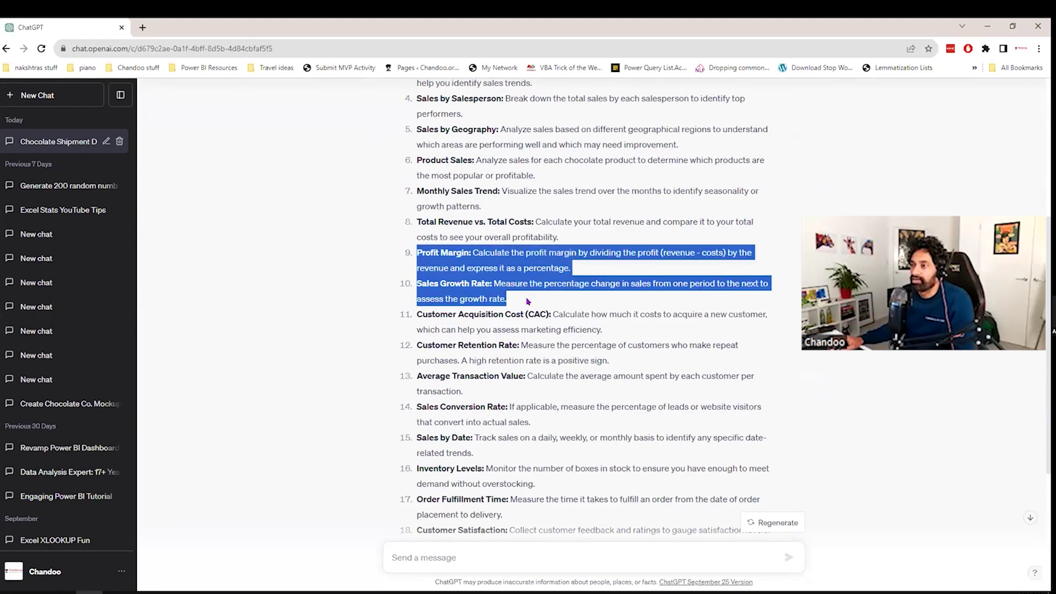
scroll(576, 319, "down", 1)
scroll(576, 319, "down", 1)
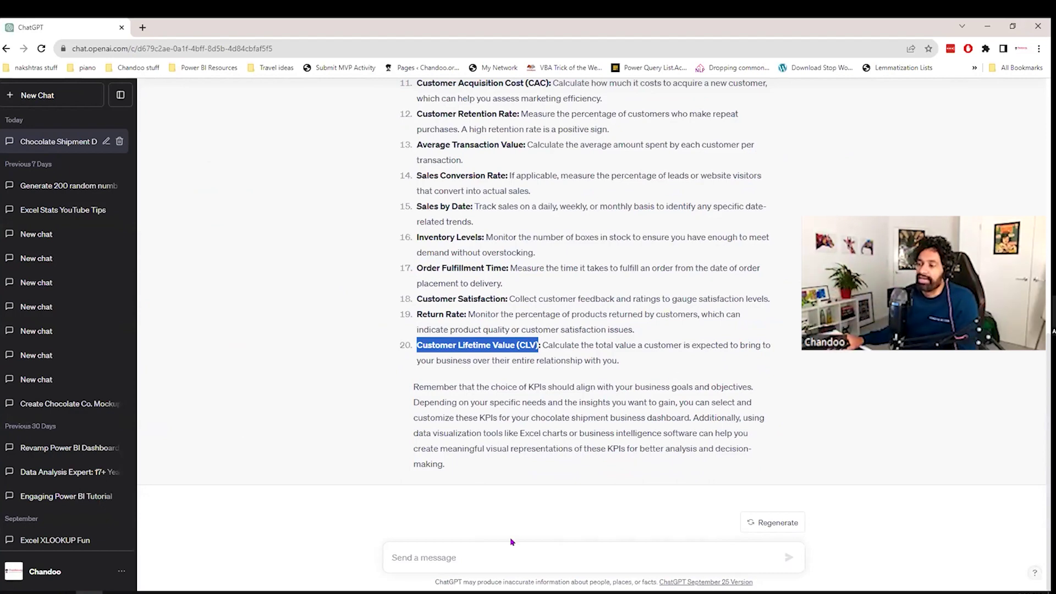
left_click(506, 555)
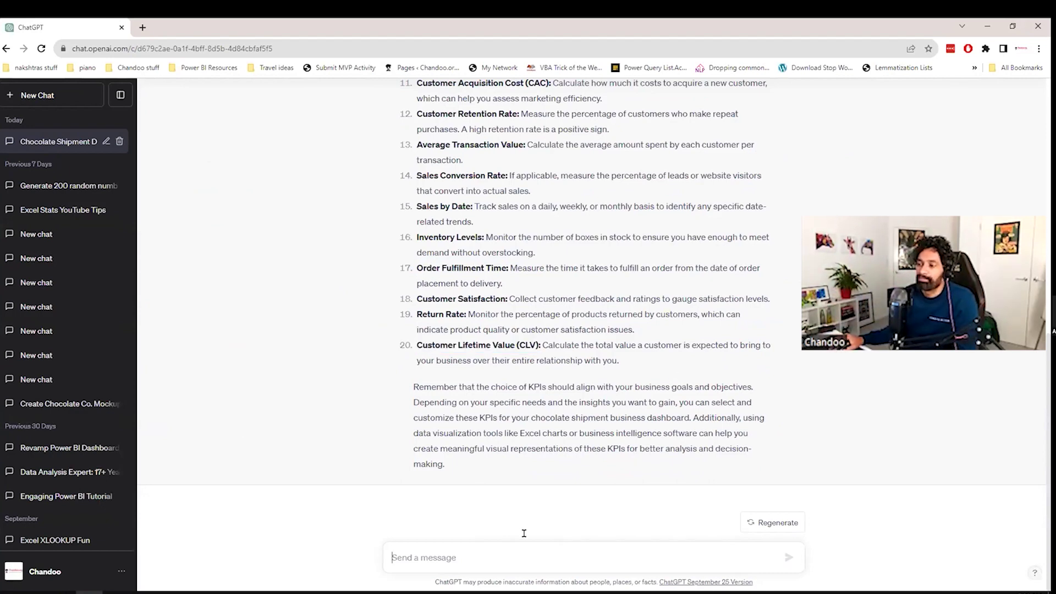
Minimize Chrome and scroll Excel's Data sheet to show the Sample Data title and sales table
left_click(987, 24)
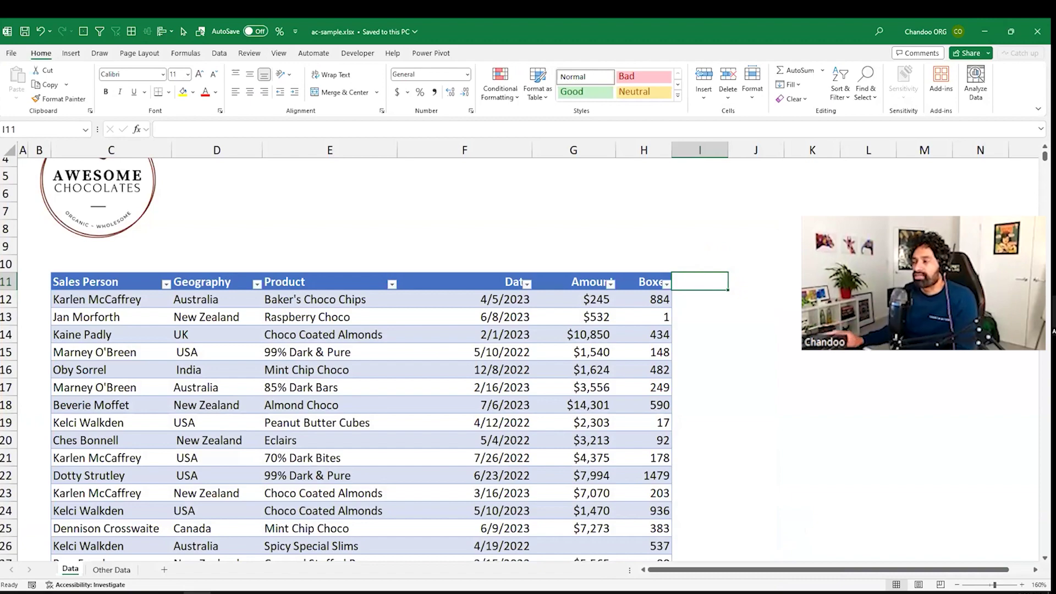
scroll(748, 378, "down", 3)
scroll(748, 378, "up", 3)
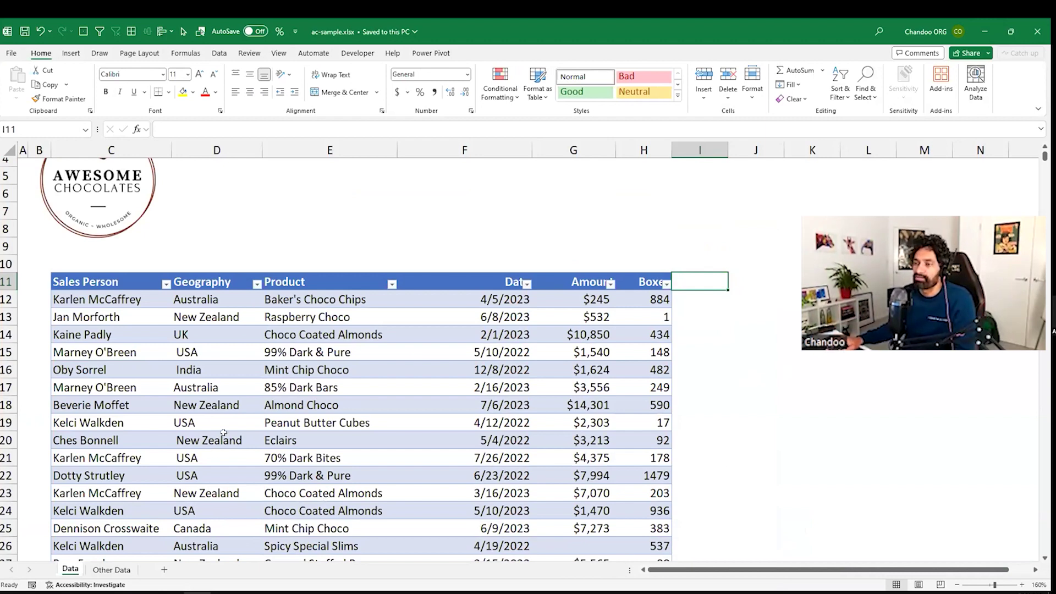
scroll(229, 440, "up", 2)
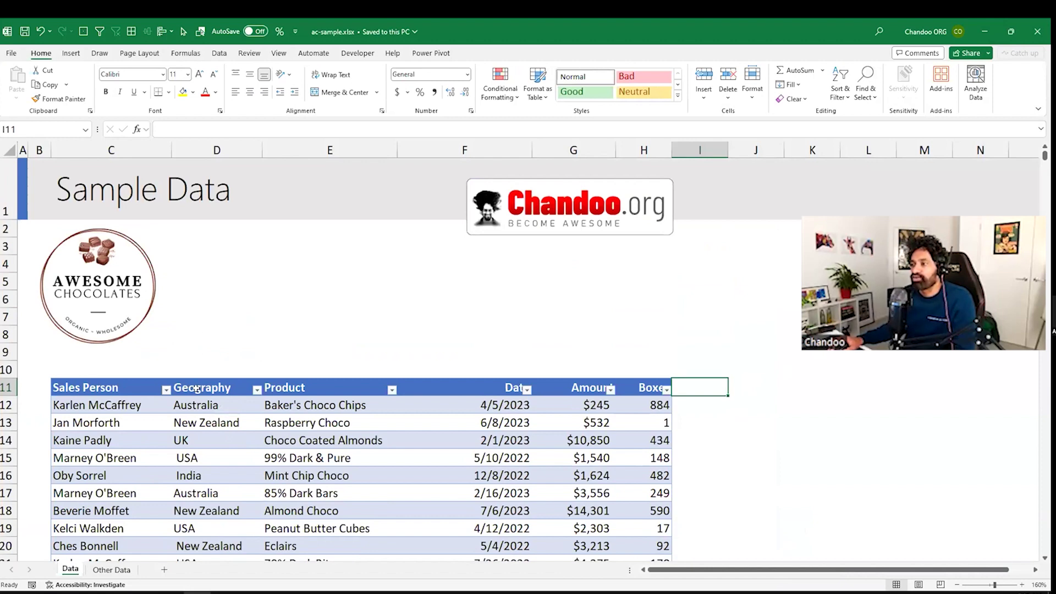
scroll(211, 388, "down", 1)
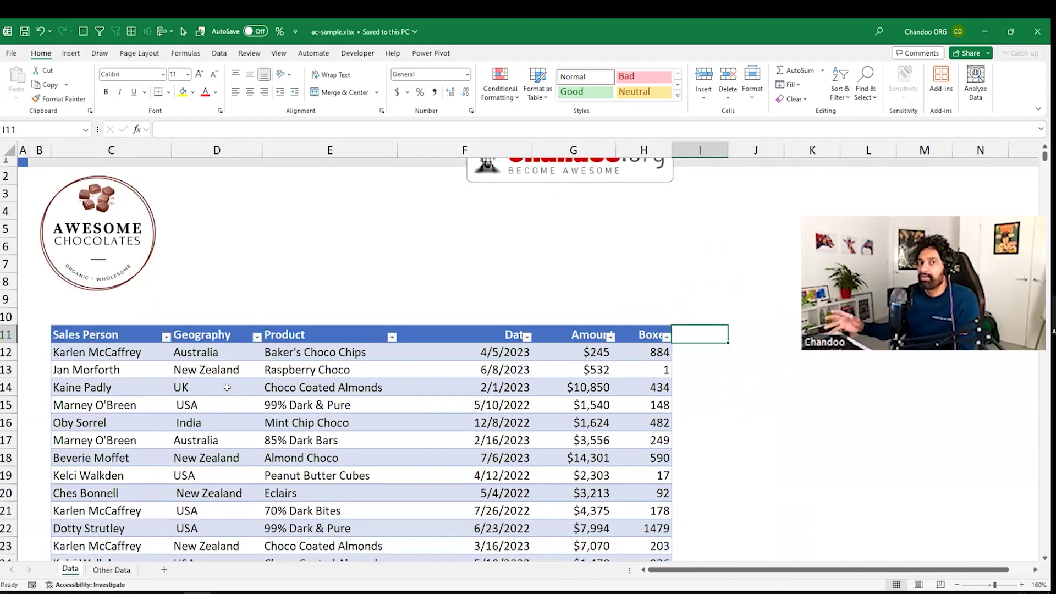